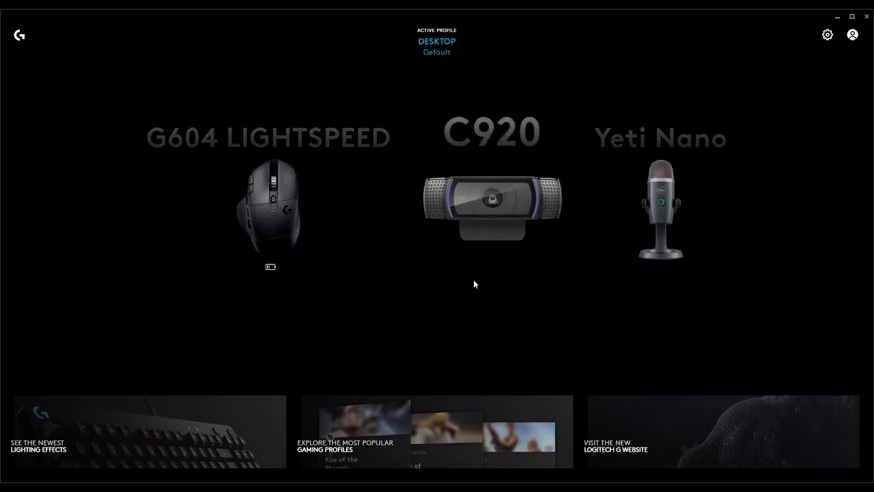
# Disable profile switching for Call of Duty: Black Ops III in its game settings.
pyautogui.click(436, 43)
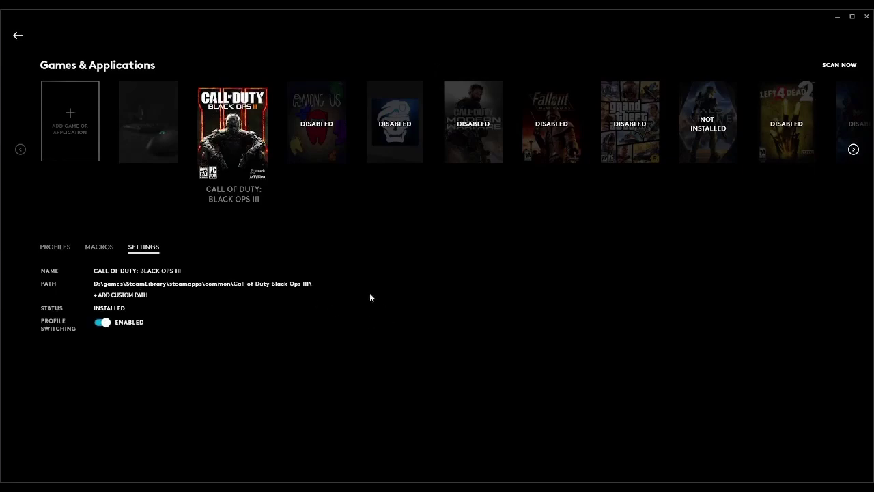
pyautogui.click(140, 146)
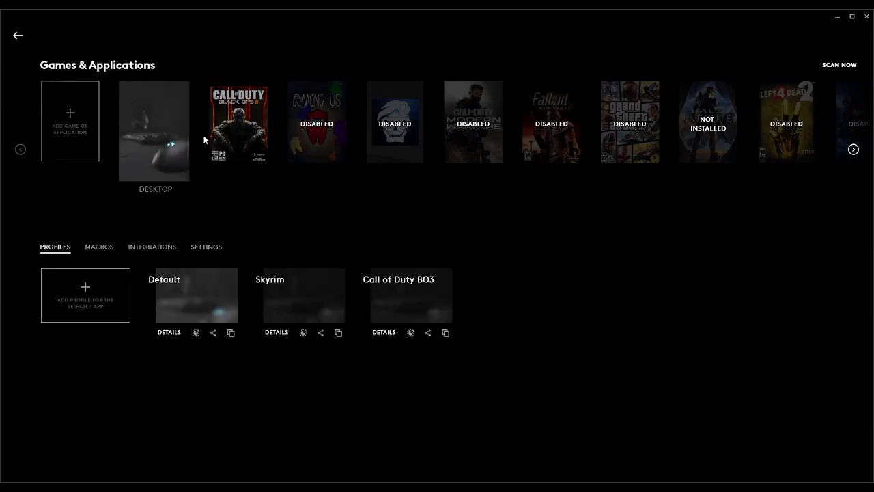
pyautogui.click(244, 123)
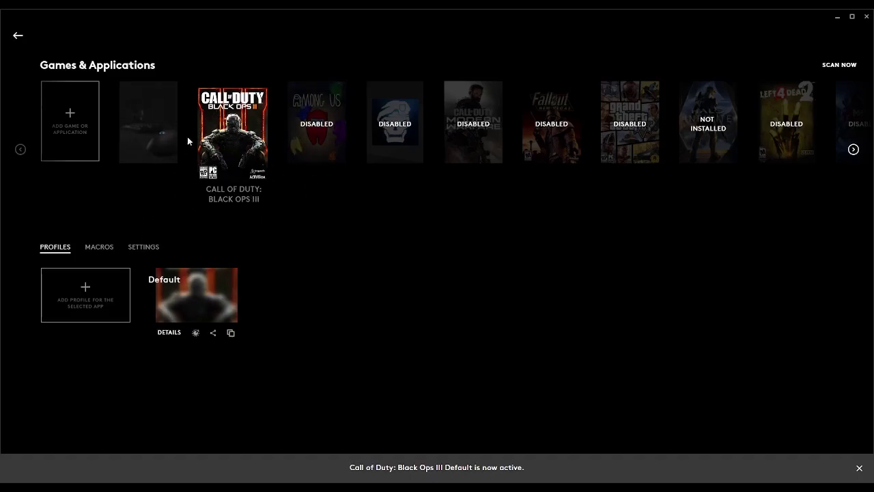
pyautogui.click(155, 140)
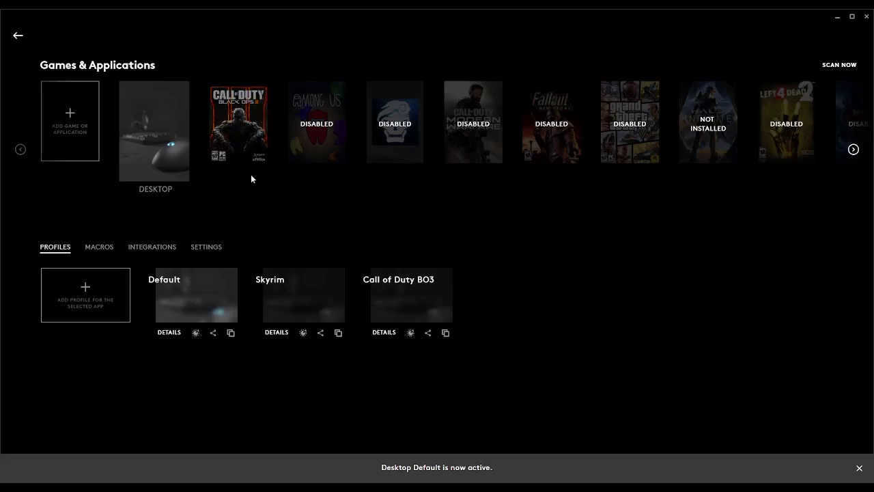
pyautogui.click(234, 130)
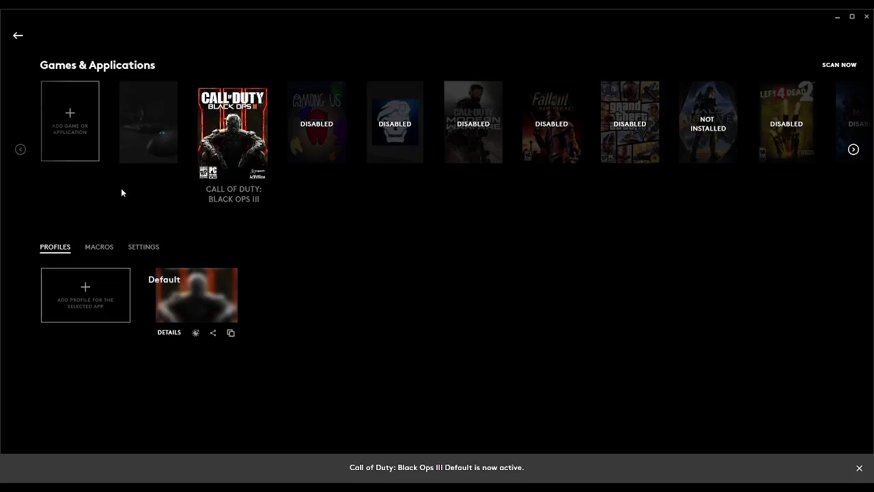
pyautogui.click(144, 250)
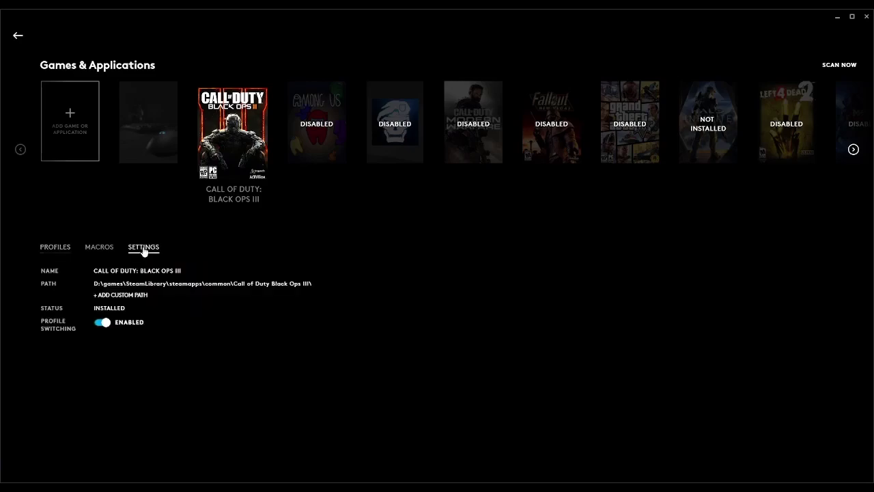
pyautogui.click(101, 324)
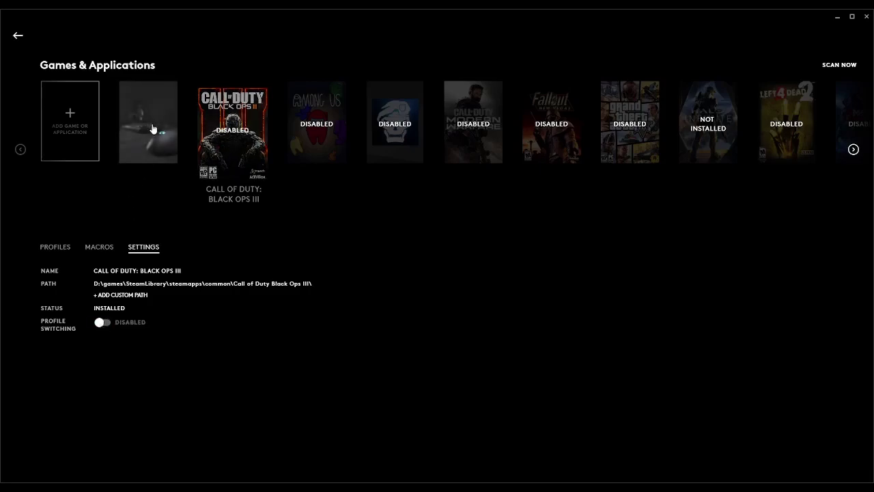
# Delete the Skyrim profile from the Desktop application's profiles and confirm the deletion.
pyautogui.click(153, 124)
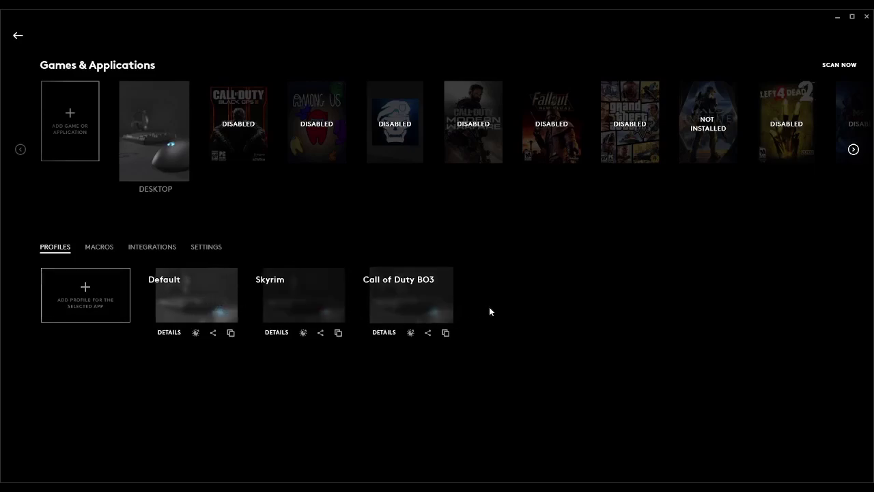
pyautogui.click(274, 333)
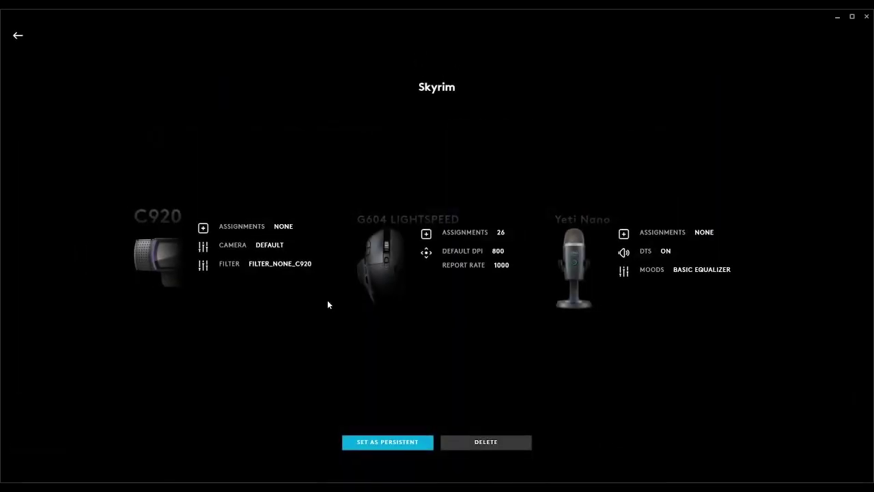
pyautogui.click(485, 444)
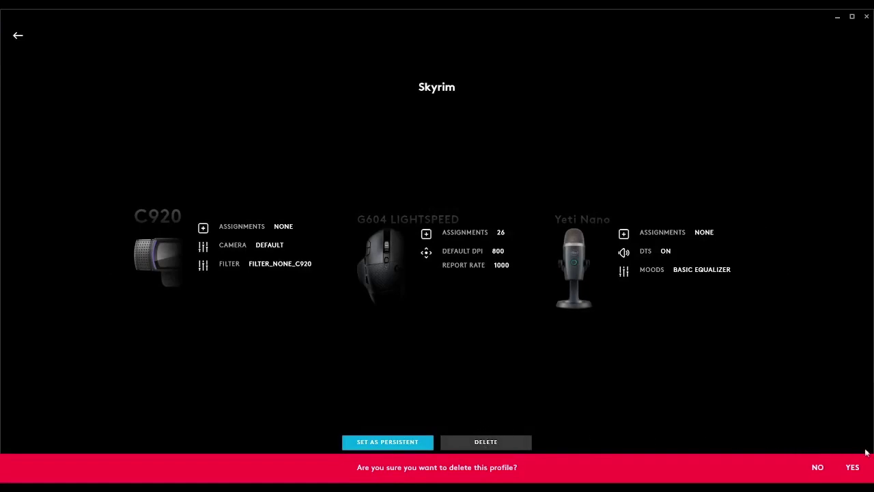
pyautogui.click(853, 468)
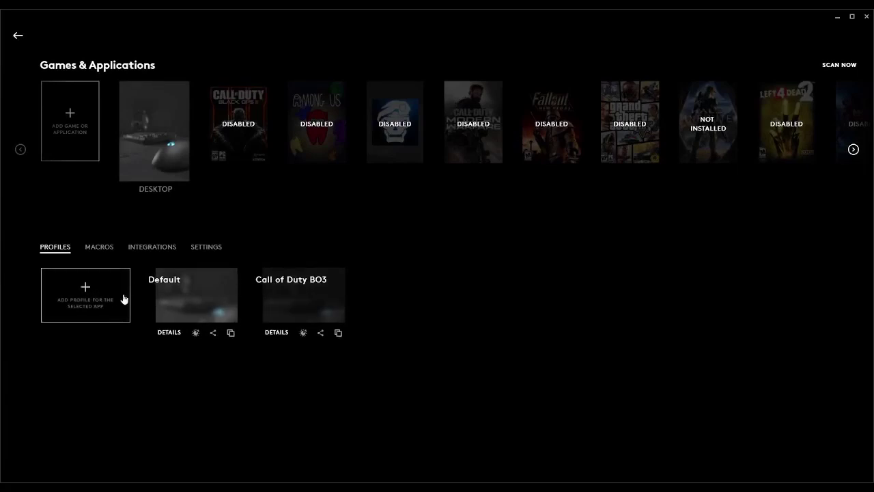
# Add a new Desktop profile named Skyrim and make it the active profile.
pyautogui.click(82, 297)
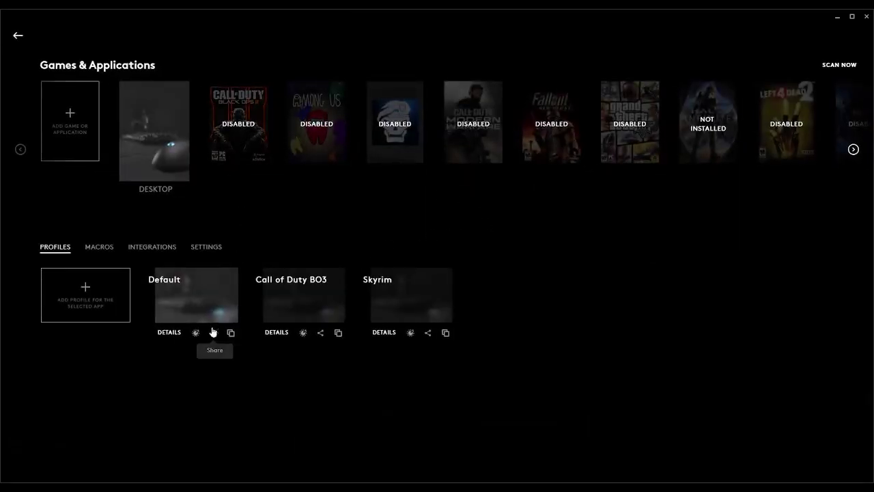
pyautogui.click(409, 288)
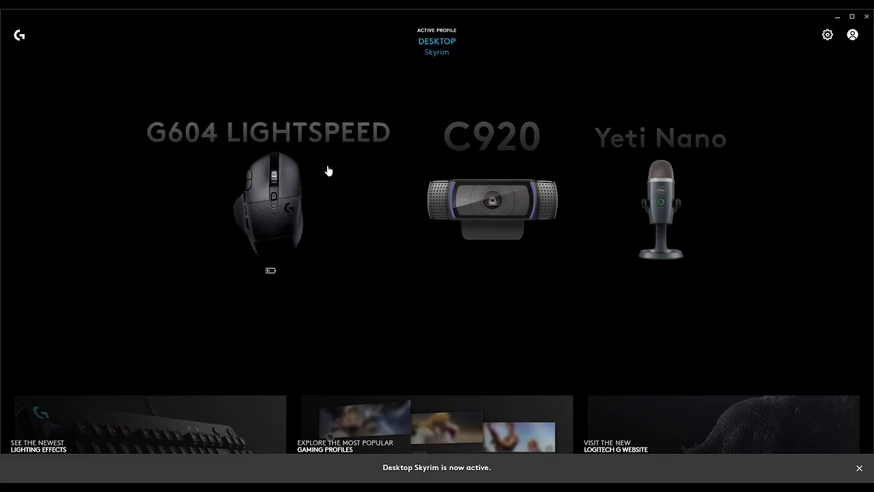
# Assign the Profile Cycle system control to the G604 mouse's DPI Down button for all Desktop profiles.
pyautogui.click(279, 201)
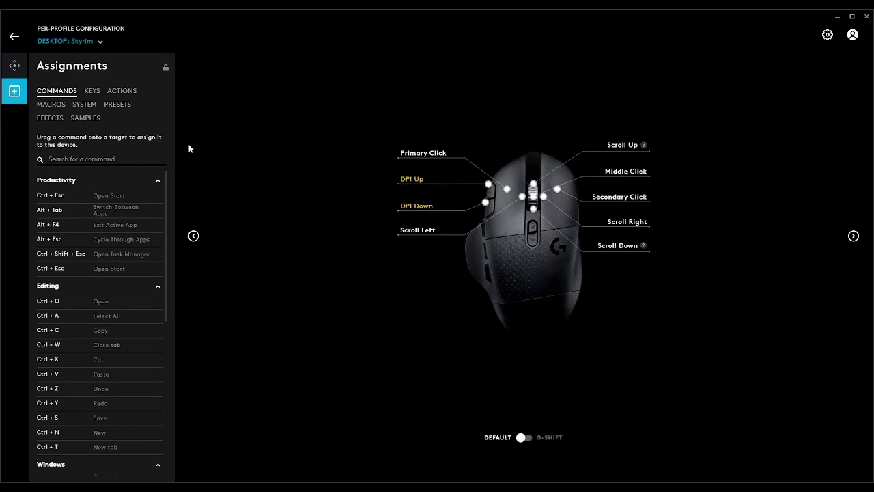
pyautogui.click(14, 65)
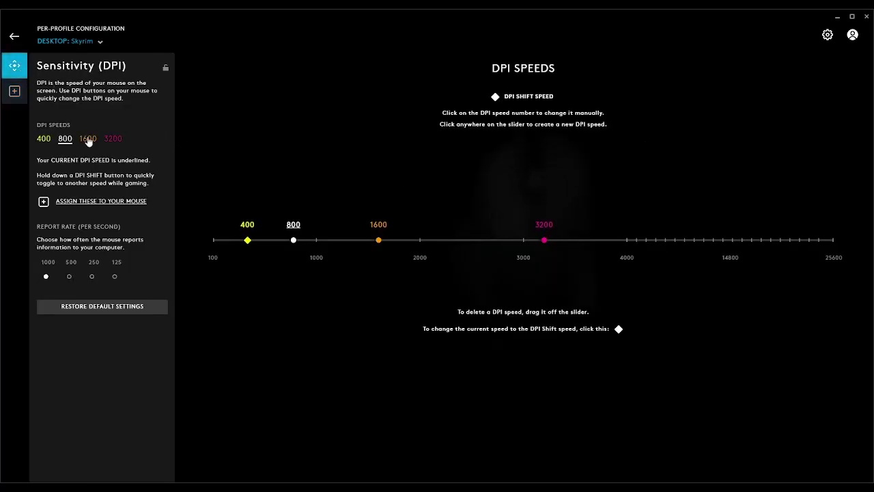
pyautogui.click(14, 92)
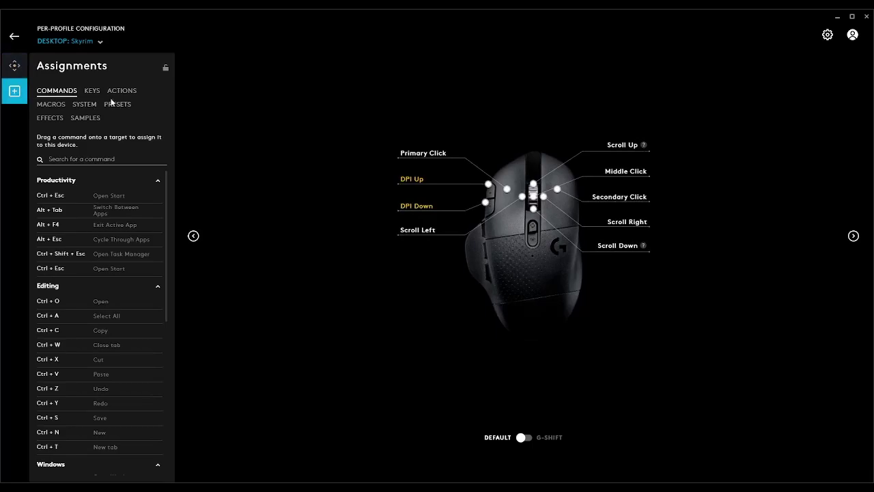
pyautogui.click(91, 106)
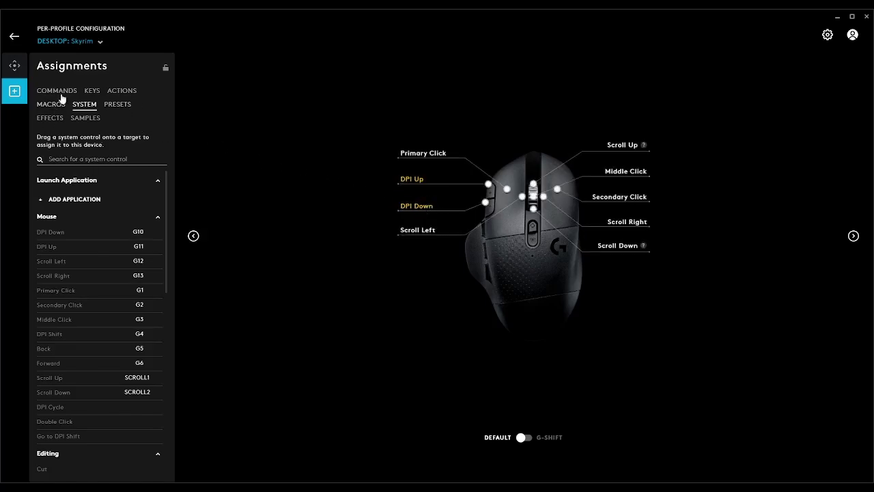
pyautogui.scroll(-5, 85, 269)
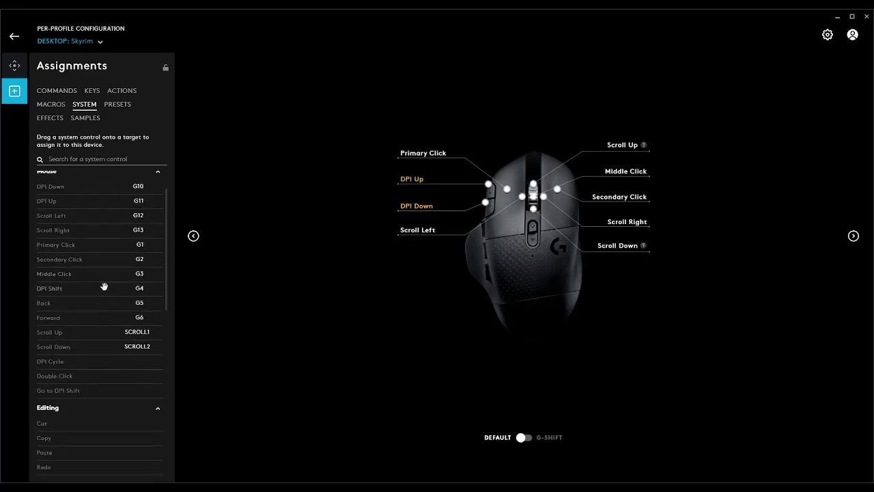
pyautogui.scroll(-3, 107, 306)
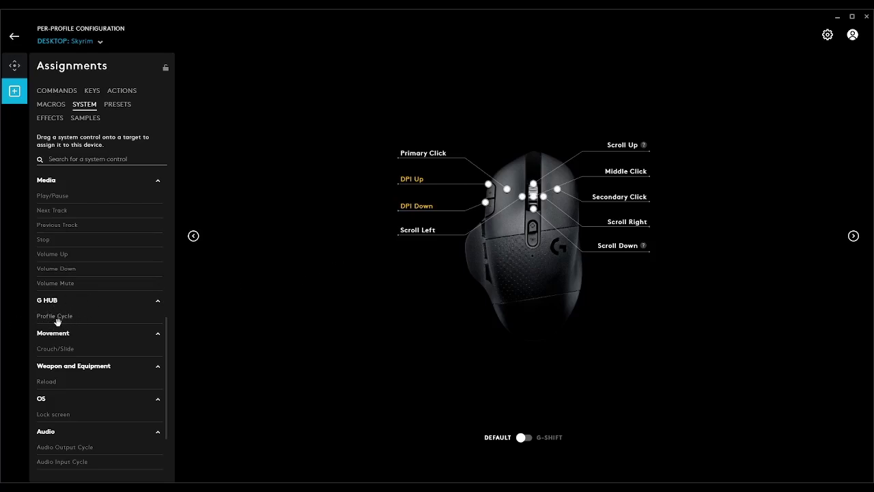
pyautogui.moveTo(54, 315); pyautogui.dragTo(420, 210)
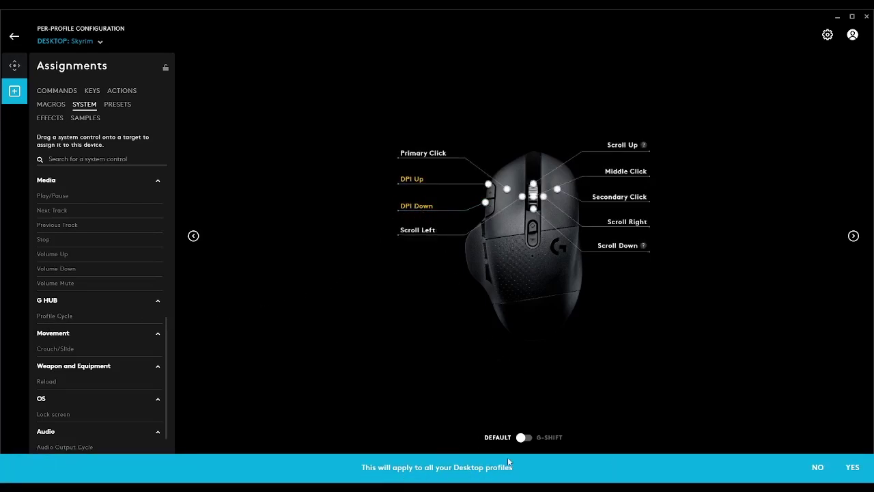
pyautogui.click(852, 467)
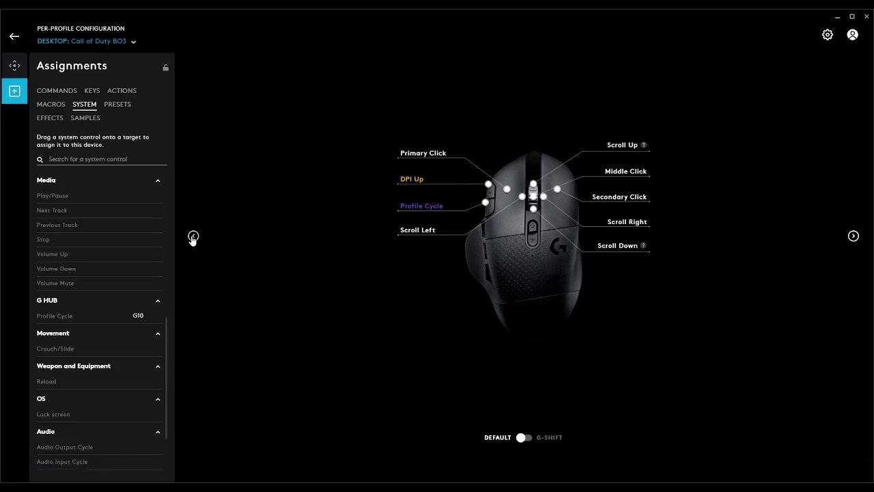
# Examine the G604's side-button and top-button assignments in the Call of Duty BO3 profile.
pyautogui.click(193, 236)
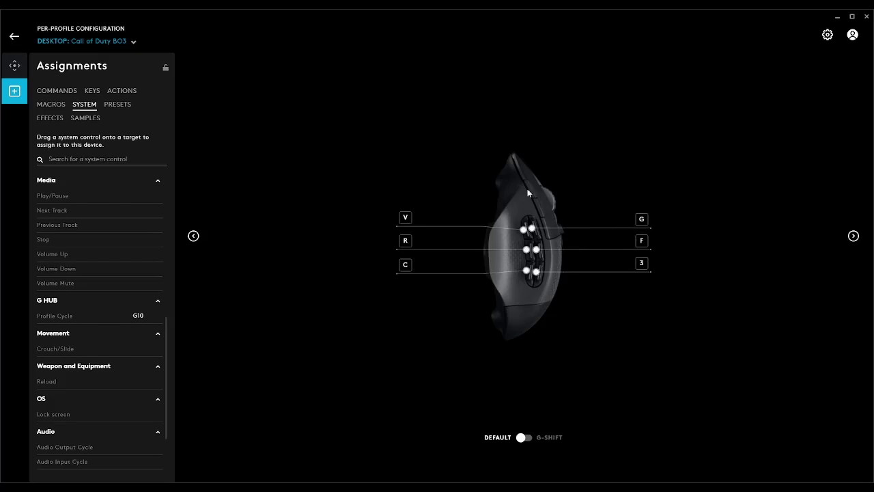
pyautogui.click(854, 237)
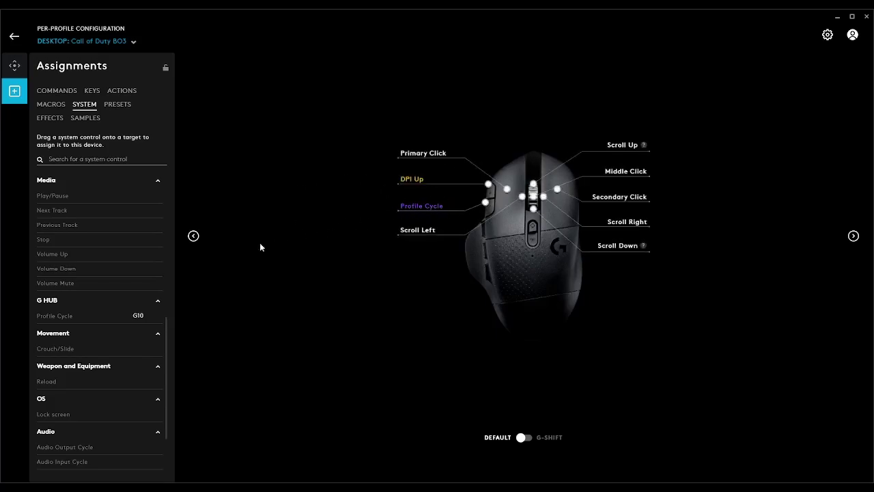
pyautogui.click(193, 235)
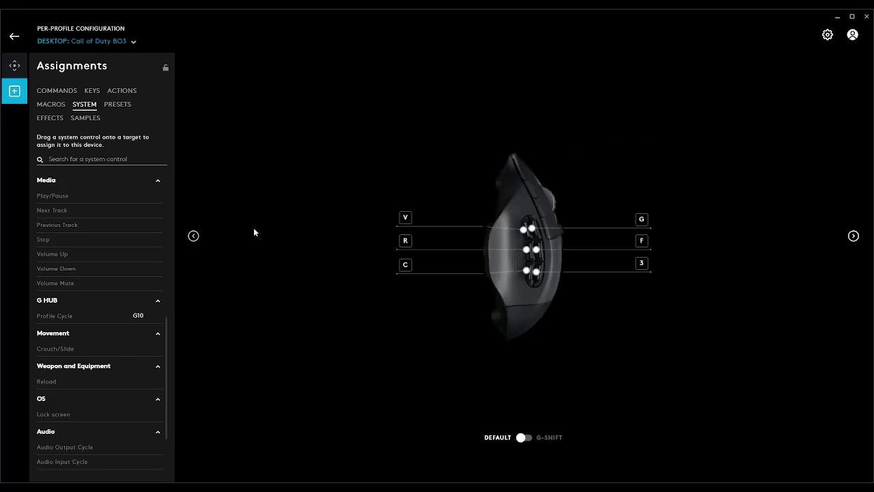
pyautogui.click(854, 237)
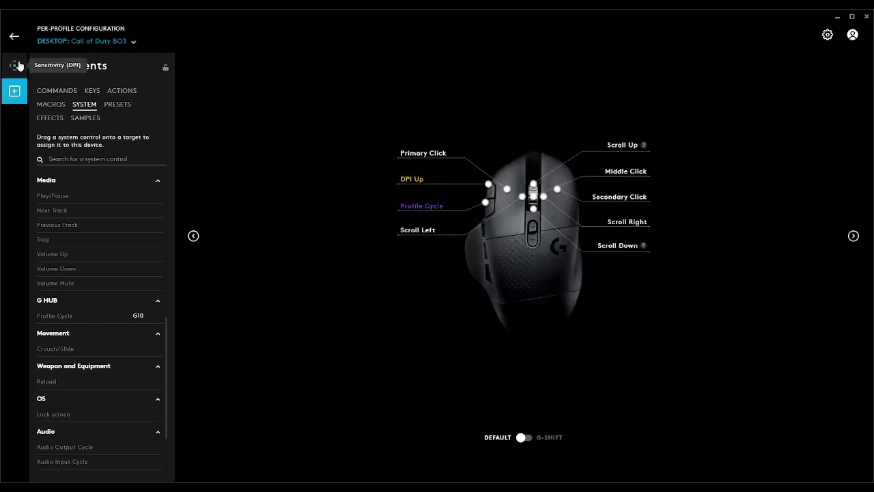
pyautogui.click(13, 36)
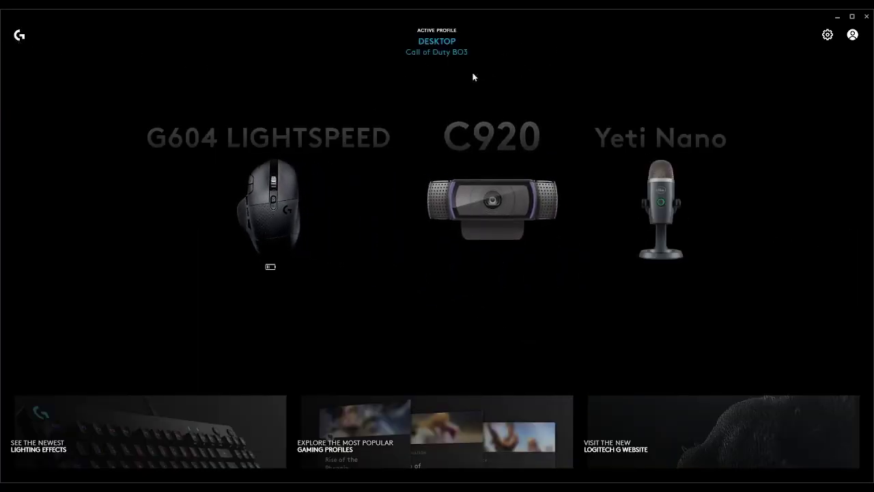
pyautogui.click(299, 165)
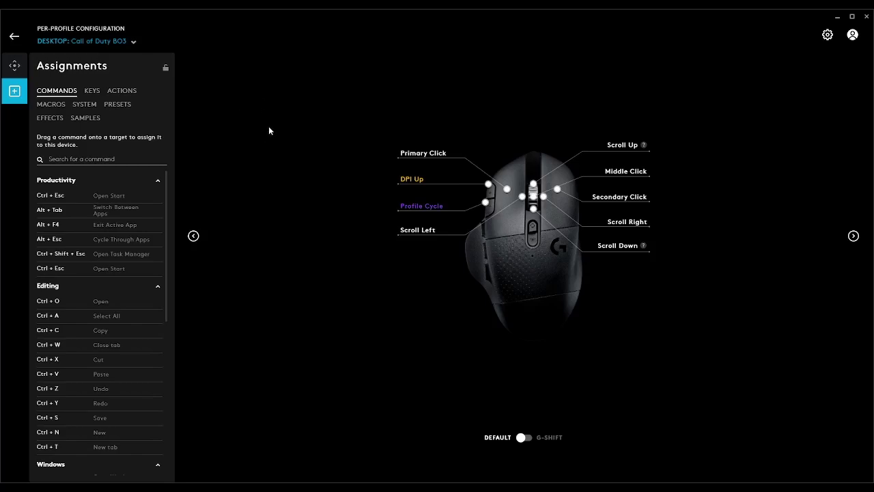
pyautogui.click(14, 36)
# Duplicate the Call of Duty BO3 Desktop profile and make the copy active.
pyautogui.click(416, 48)
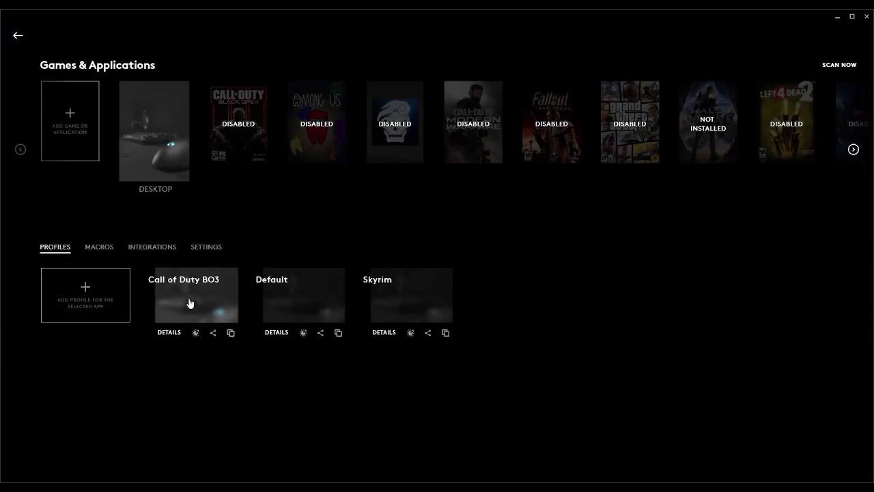
pyautogui.click(231, 332)
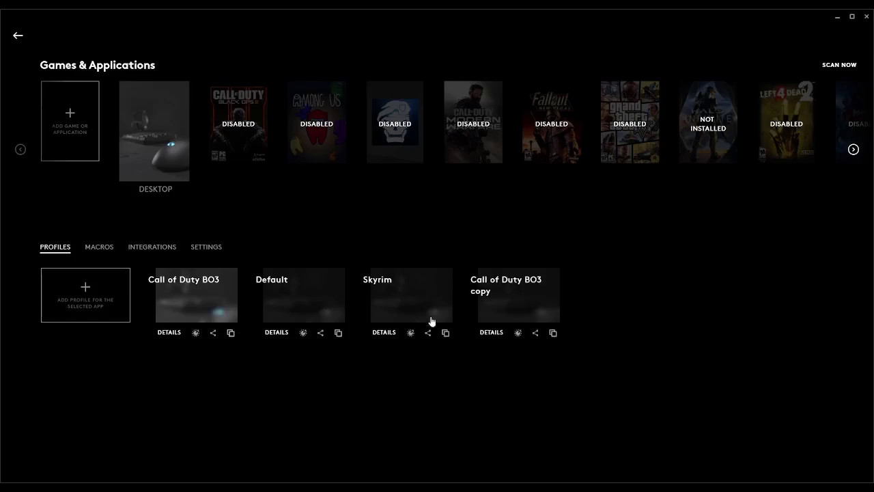
pyautogui.click(530, 293)
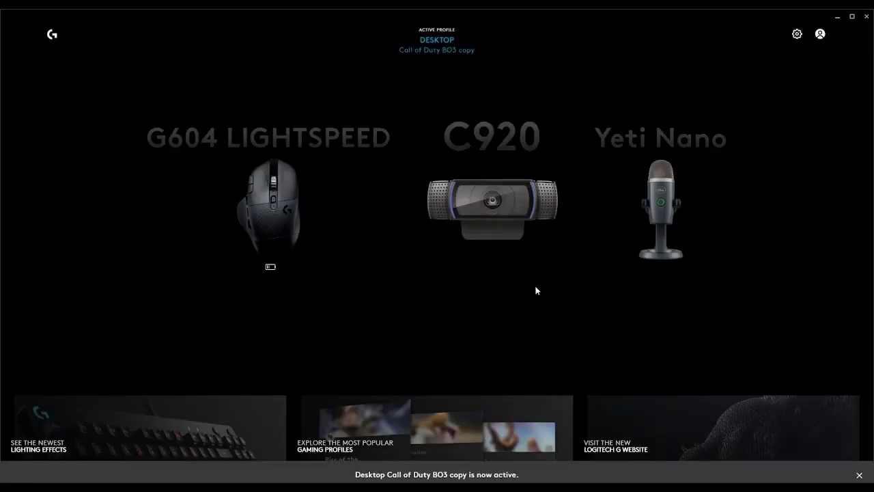
# Check the G604's sensitivity and button assignments in the copied profile and return to the Desktop profile list.
pyautogui.click(260, 213)
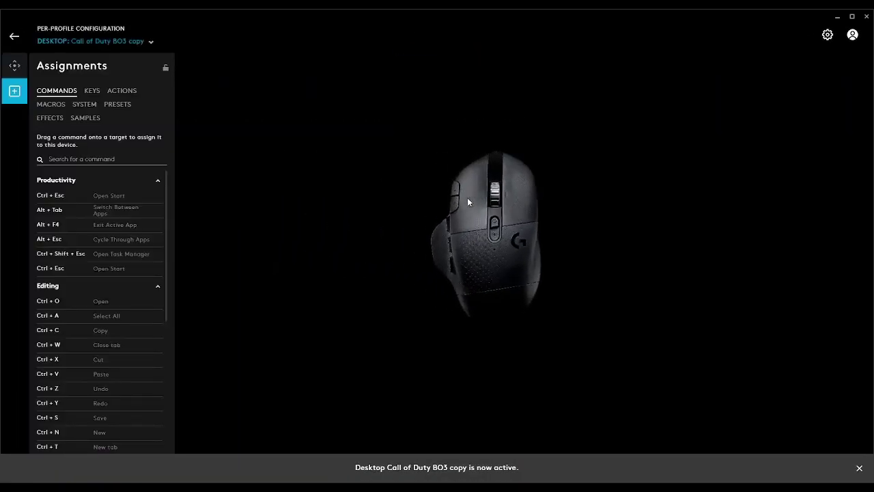
pyautogui.click(15, 65)
pyautogui.click(14, 92)
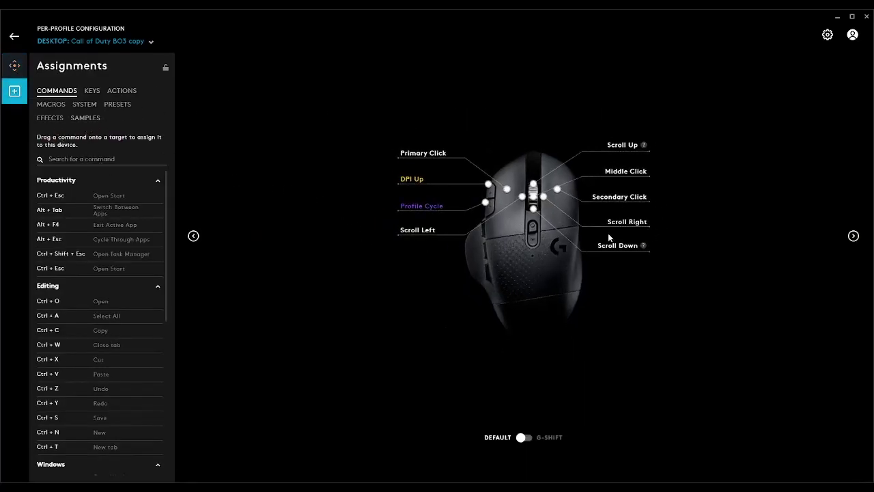
pyautogui.click(10, 36)
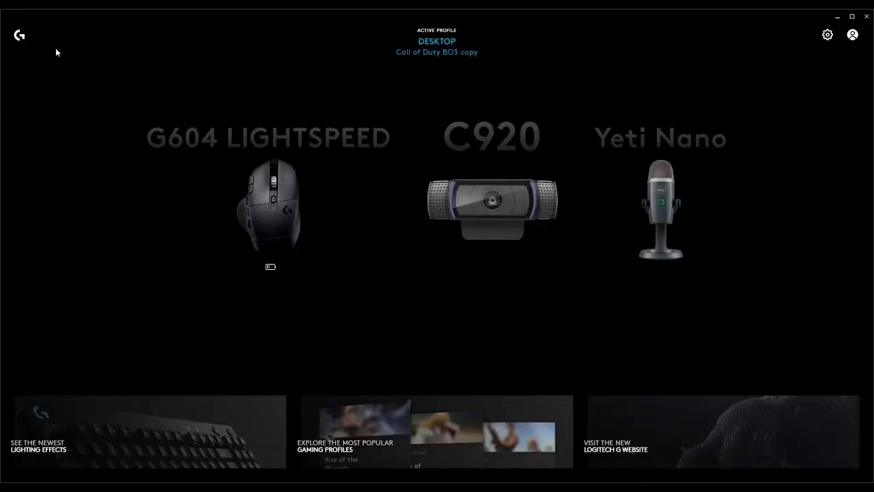
pyautogui.click(268, 223)
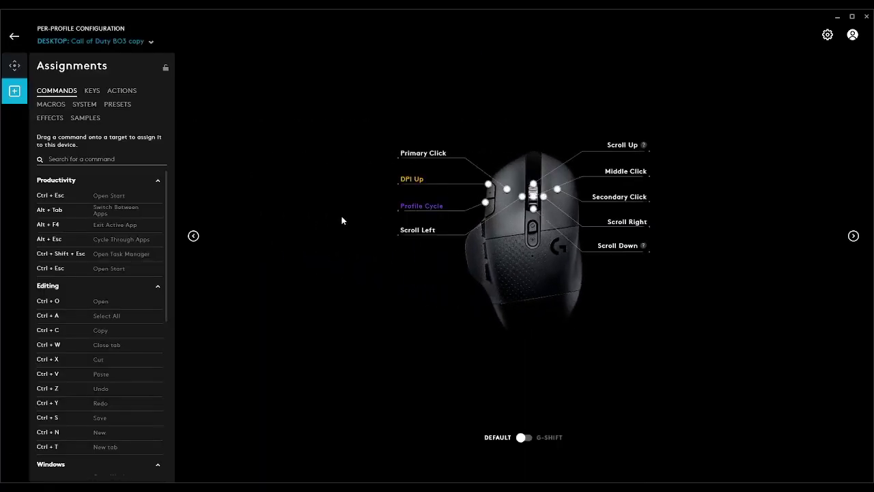
pyautogui.click(13, 36)
pyautogui.click(466, 42)
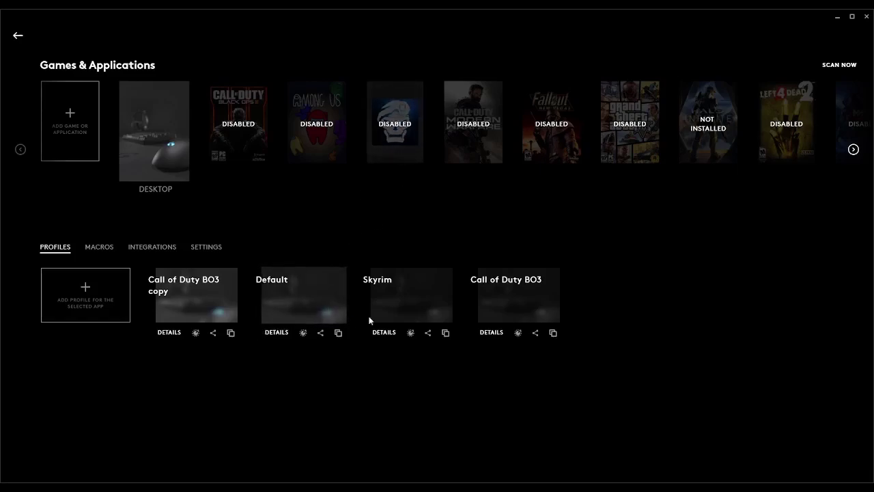
# Make the Default Desktop profile active and check its device details from the Desktop profile list.
pyautogui.click(318, 299)
pyautogui.click(448, 46)
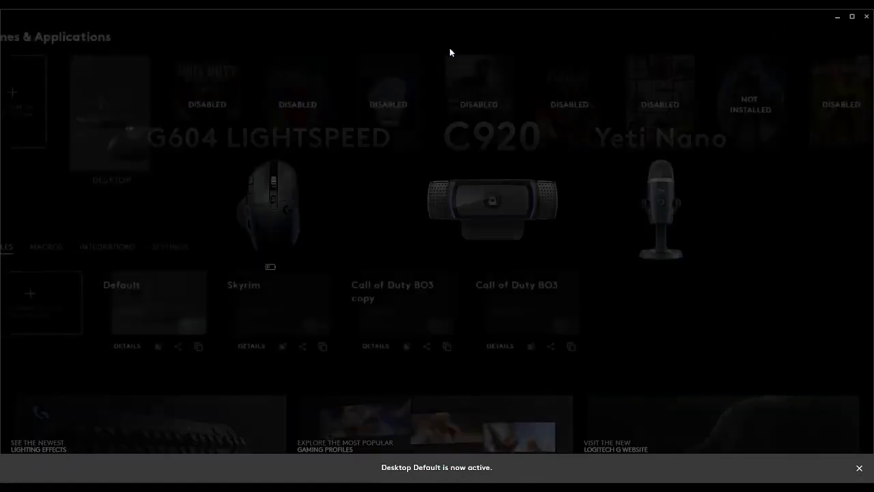
pyautogui.click(169, 332)
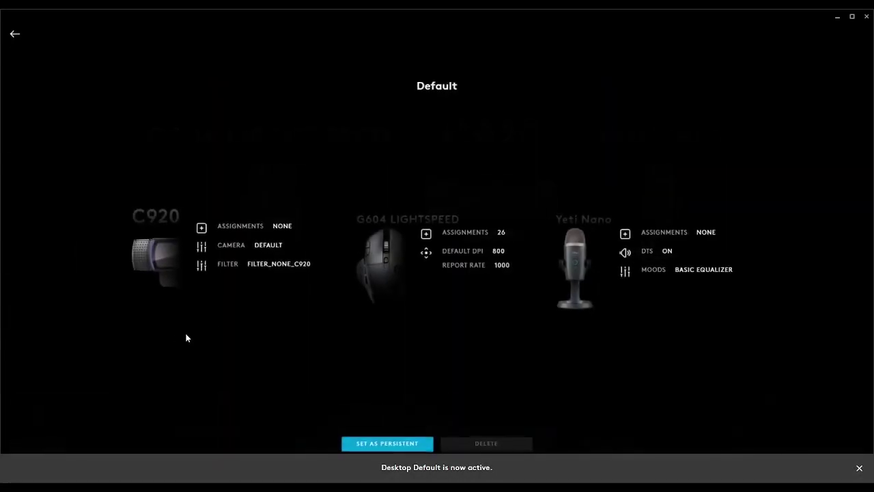
pyautogui.click(18, 36)
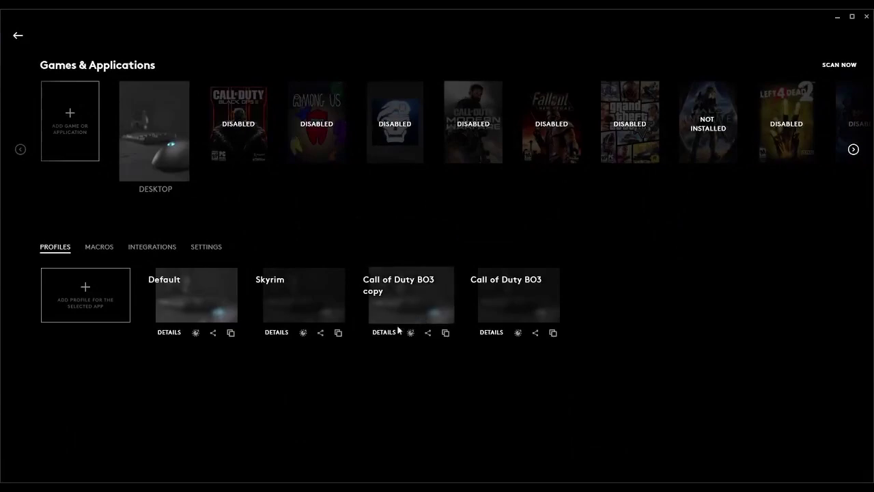
# Make the Call of Duty BO3 copy profile active, view the G604's command assignments, and return to the Desktop profile list.
pyautogui.click(431, 300)
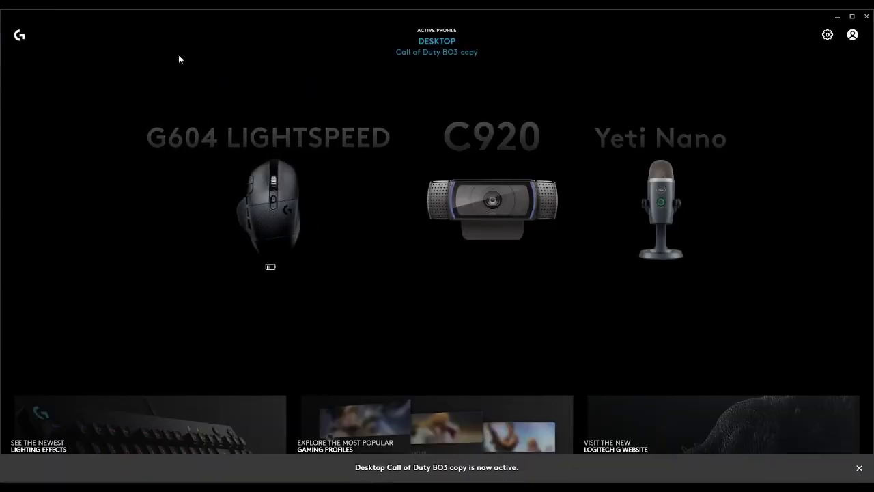
pyautogui.click(264, 163)
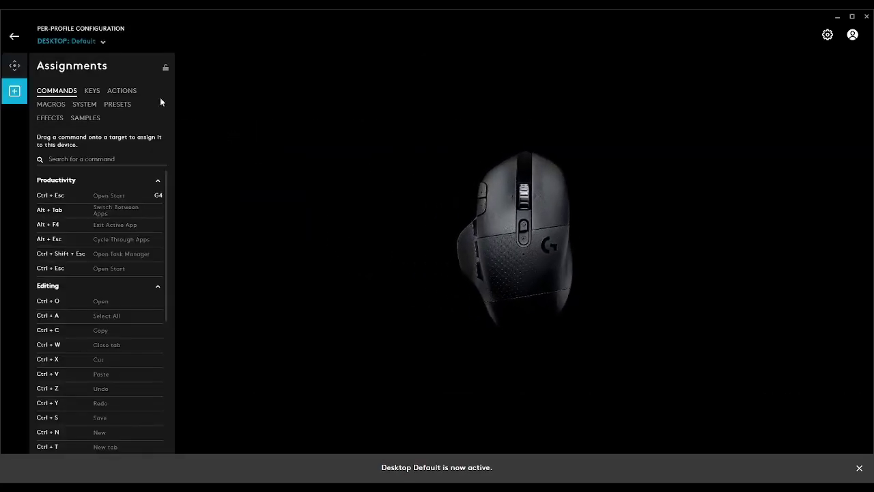
pyautogui.click(15, 39)
pyautogui.click(431, 46)
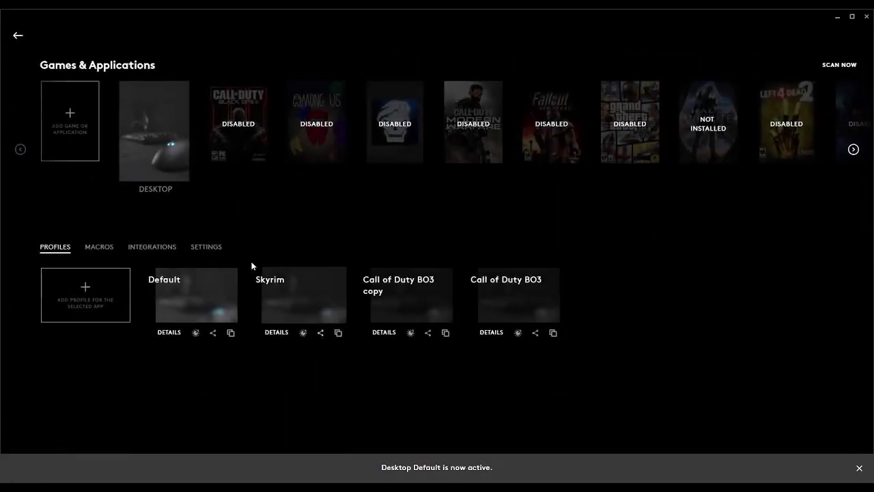